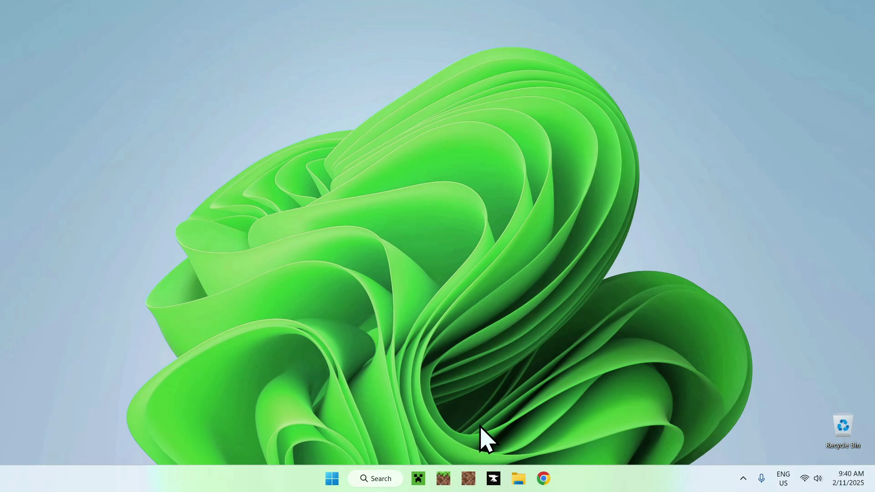
Step: Search Google for CurseForge and reach the official site's app download page
{"action": "left_click", "coordinate": [543, 479]}
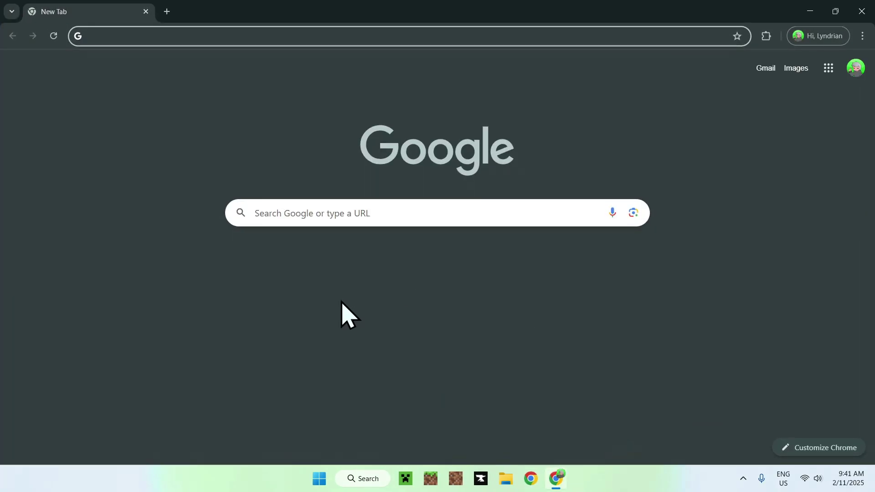
{"action": "left_click", "coordinate": [444, 212]}
{"action": "type", "text": "CurseForge"}
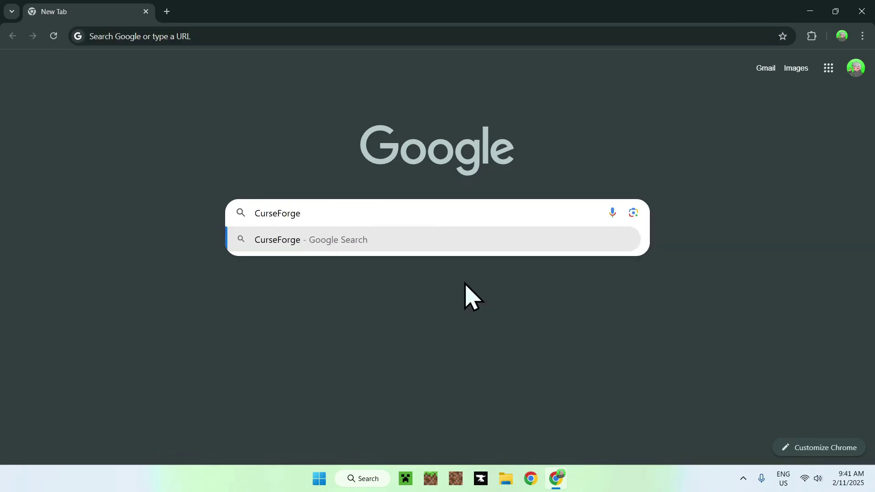
{"action": "key", "text": "Return"}
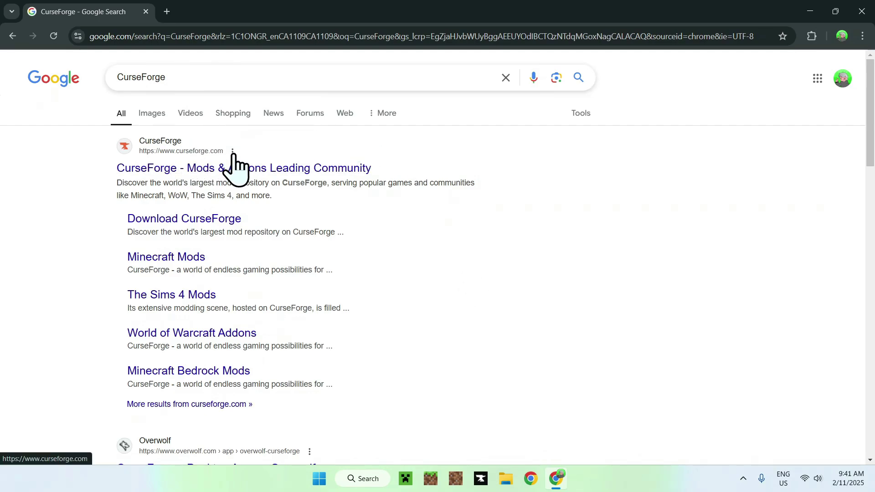
{"action": "left_click", "coordinate": [168, 168]}
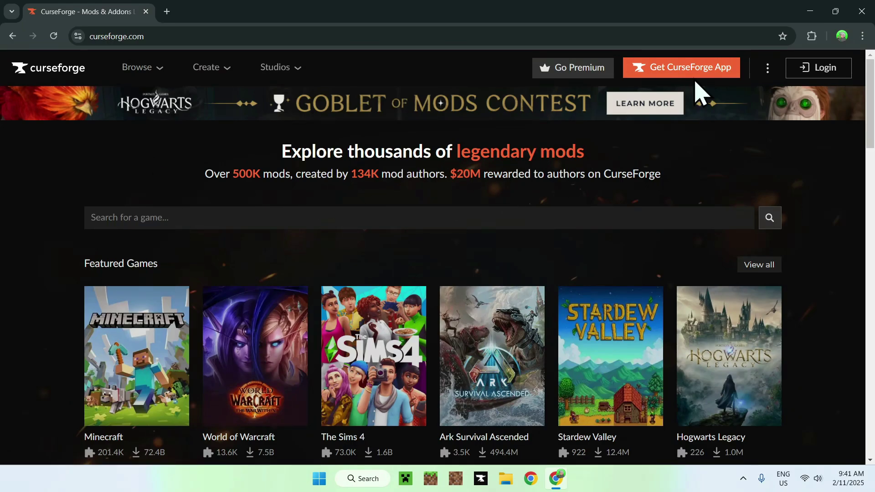
{"action": "left_click", "coordinate": [688, 73]}
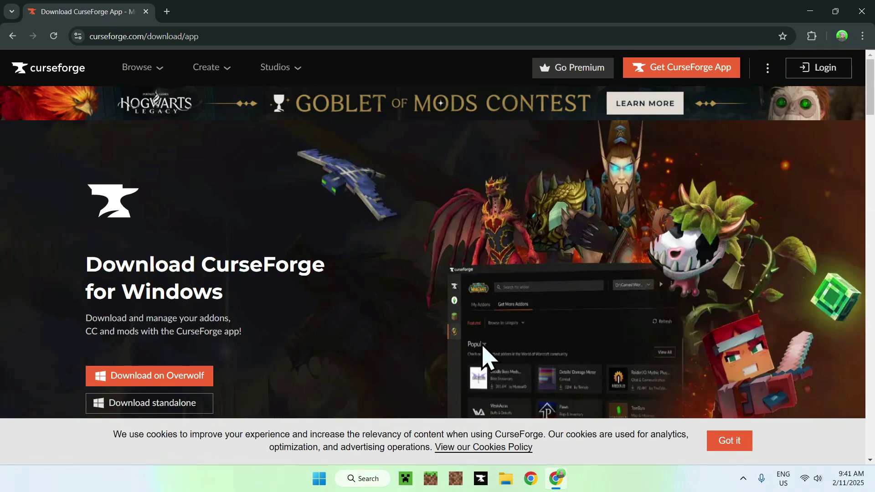
Step: Close the browser, start the CurseForge app and go to Minecraft's modpacks page
{"action": "left_click", "coordinate": [862, 11]}
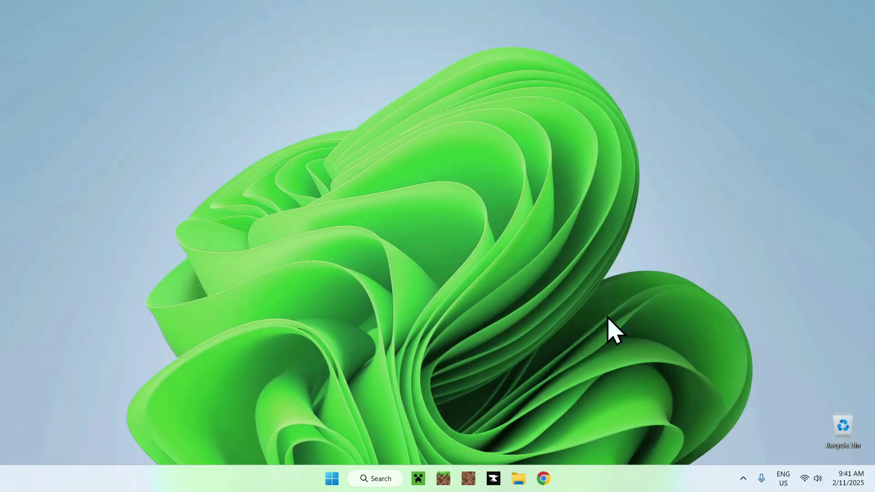
{"action": "left_click", "coordinate": [490, 474]}
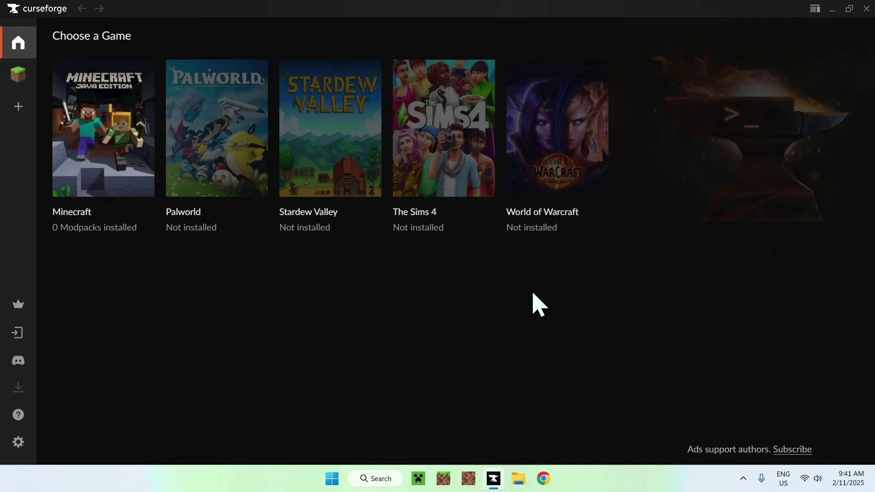
{"action": "left_click", "coordinate": [92, 152]}
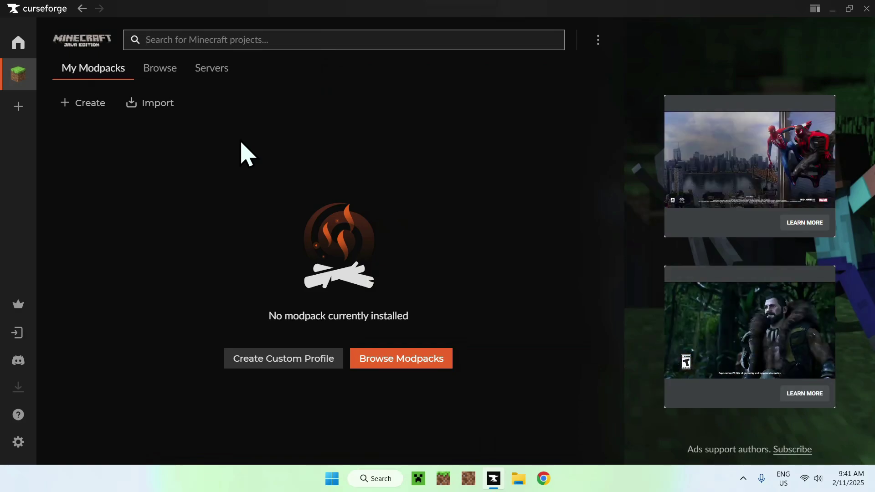
Step: Search the modpacks for 'RLCraft' and install it
{"action": "type", "text": "RLCraft"}
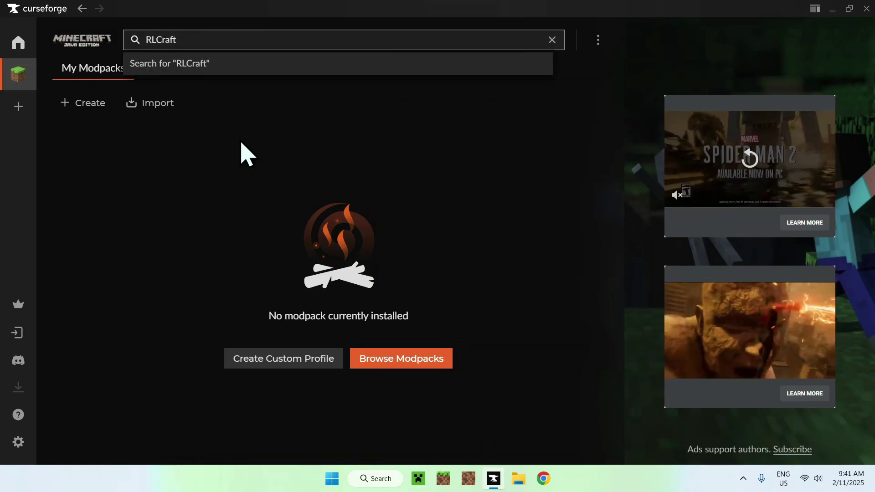
{"action": "key", "text": "Return"}
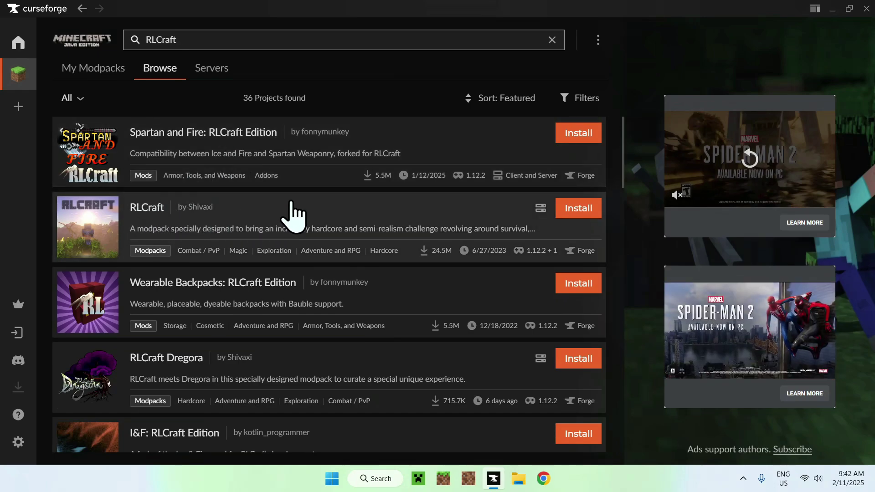
{"action": "left_click", "coordinate": [578, 213]}
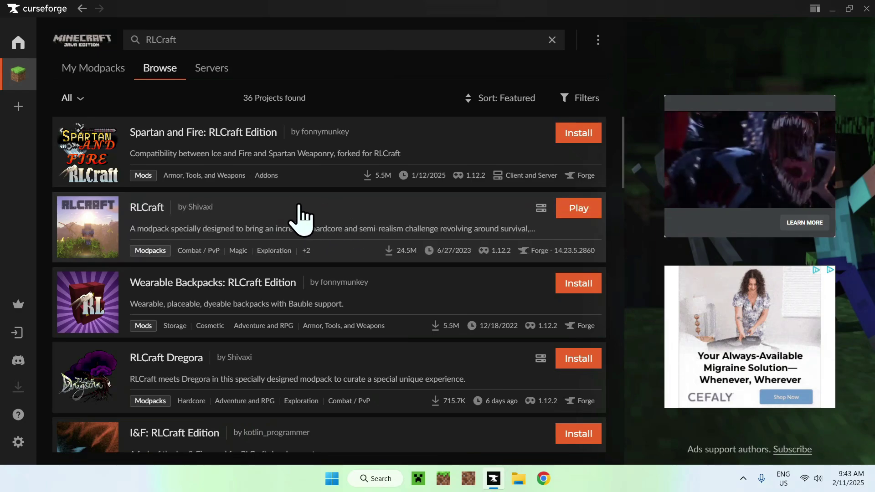
Step: Launch RLCraft from the My Modpacks list
{"action": "left_click", "coordinate": [93, 68]}
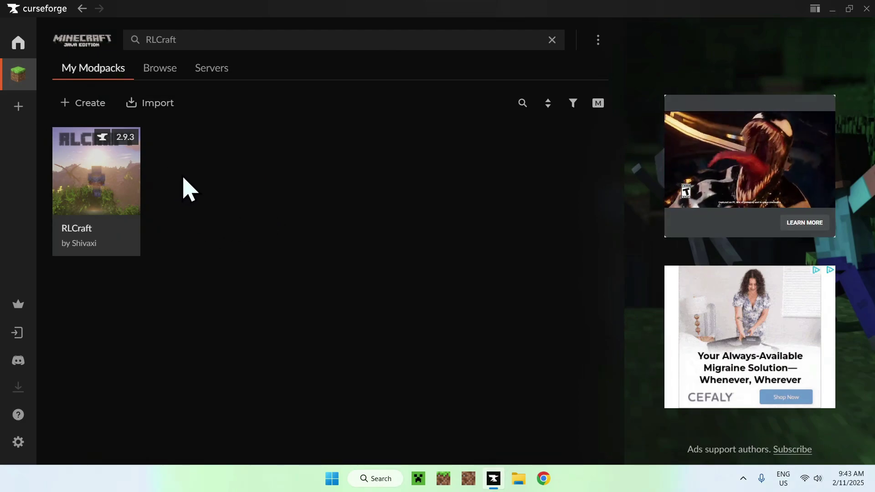
{"action": "mouse_move", "coordinate": [91, 243]}
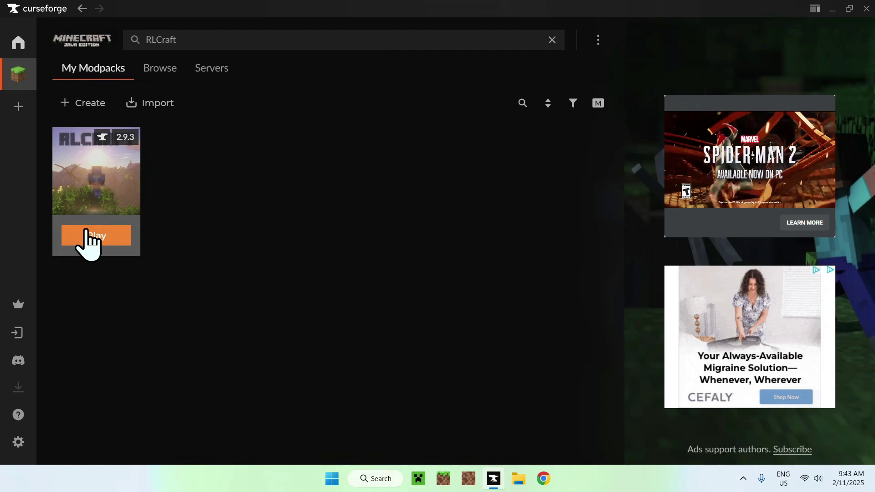
{"action": "left_click", "coordinate": [95, 246]}
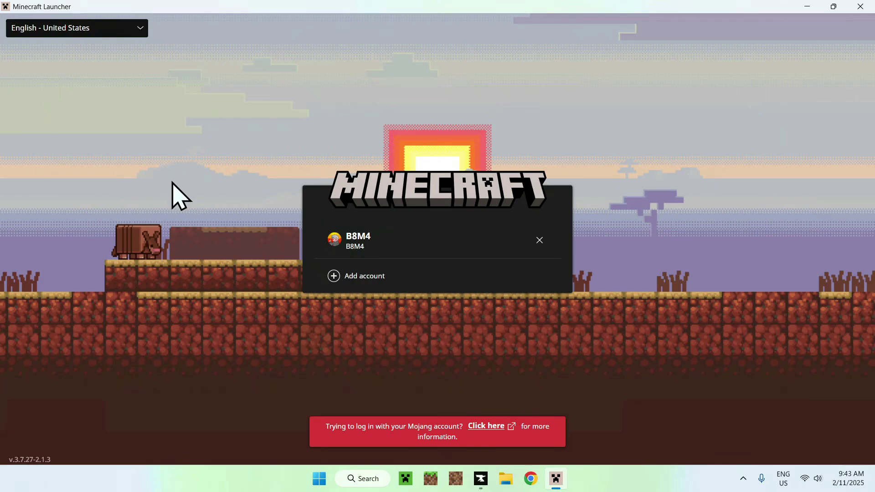
Step: Sign in with the saved Microsoft account and confirm at the Welcome to Xbox window
{"action": "left_click", "coordinate": [337, 242]}
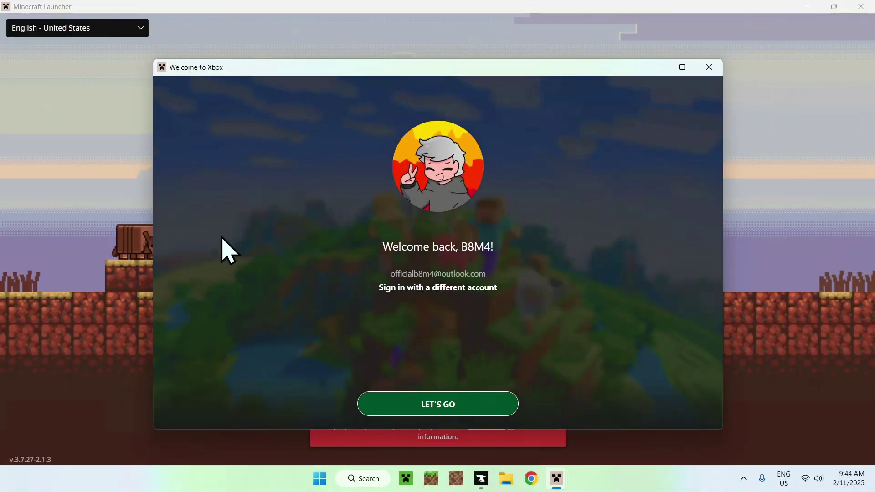
{"action": "left_click", "coordinate": [441, 411]}
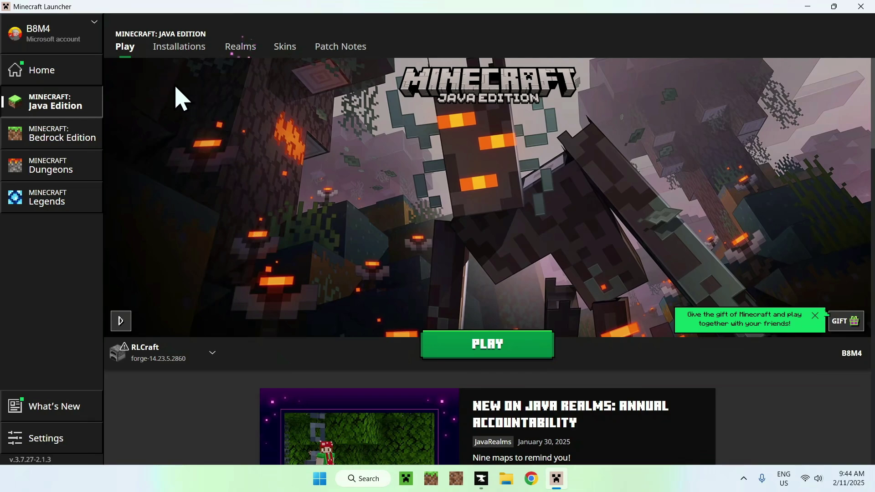
Step: Edit the RLCraft installation's JVM arguments, changing -Xmx4096m to -Xmx6000m
{"action": "left_click", "coordinate": [177, 54]}
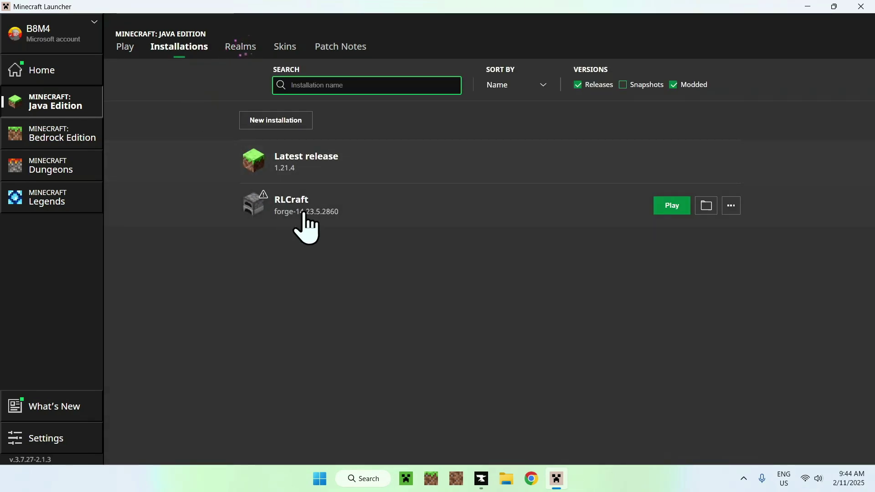
{"action": "left_click", "coordinate": [730, 206]}
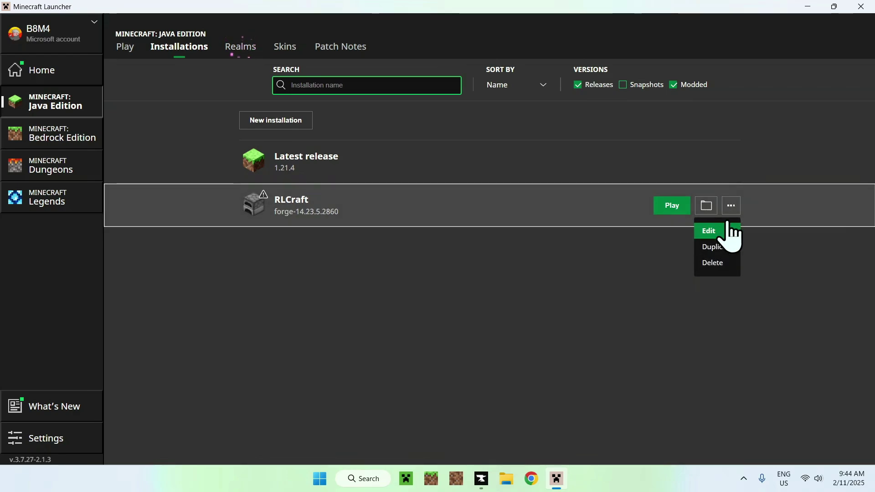
{"action": "left_click", "coordinate": [711, 233]}
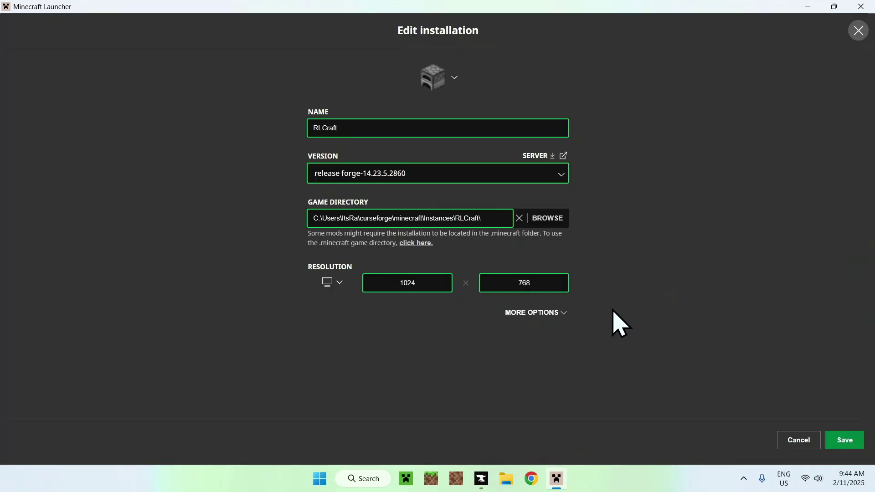
{"action": "left_click", "coordinate": [536, 312]}
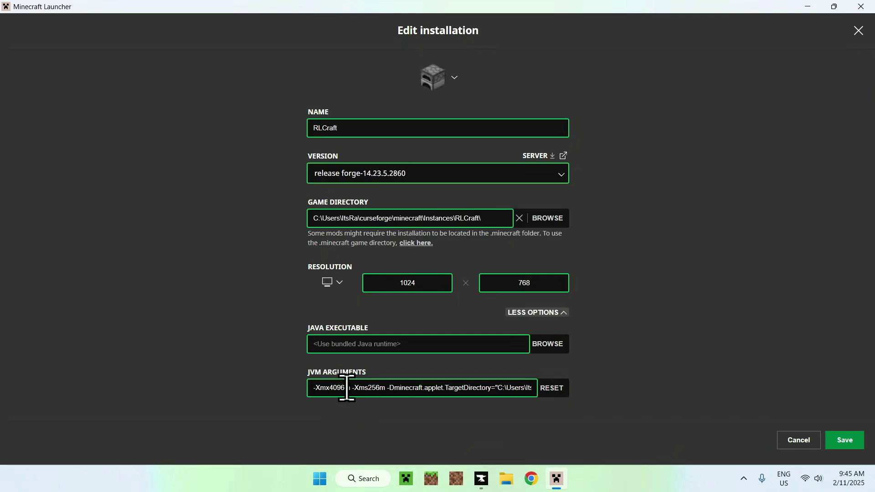
{"action": "left_click_drag", "start_coordinate": [345, 389], "coordinate": [332, 389]}
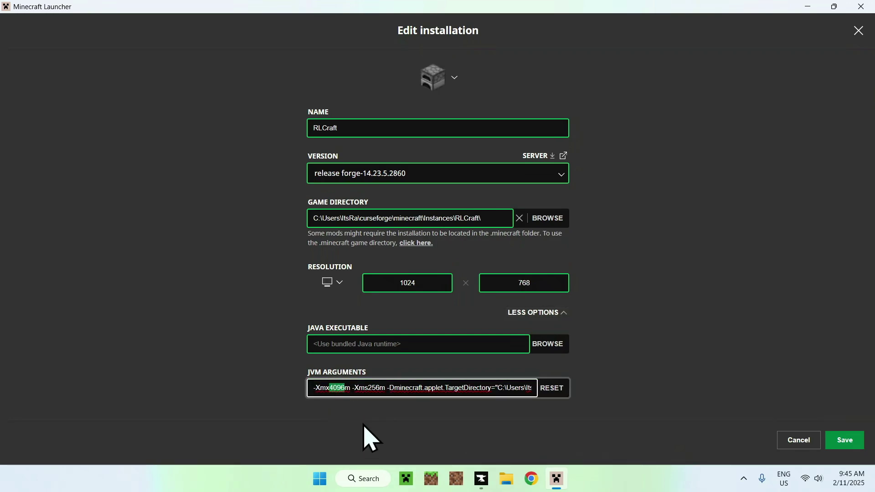
{"action": "type", "text": "6000"}
Step: Save the memory change, then launch RLCraft, accepting the modded-installation risk warning permanently
{"action": "left_click", "coordinate": [844, 445]}
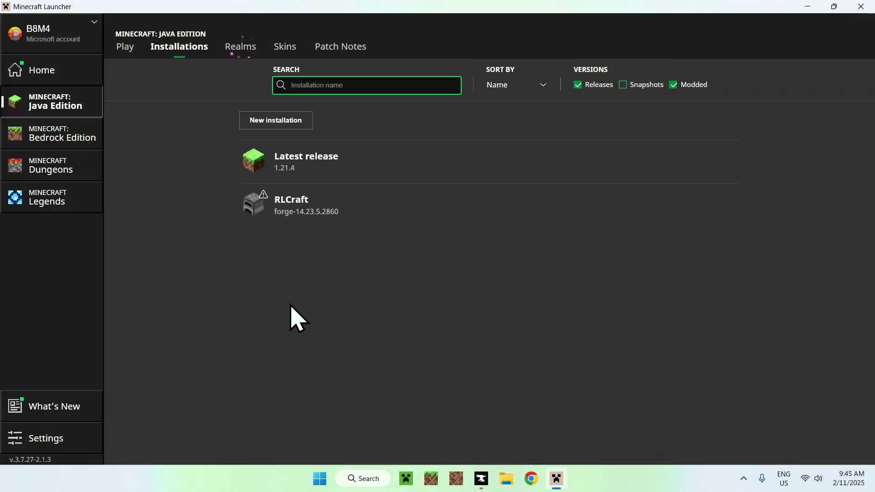
{"action": "left_click", "coordinate": [133, 59]}
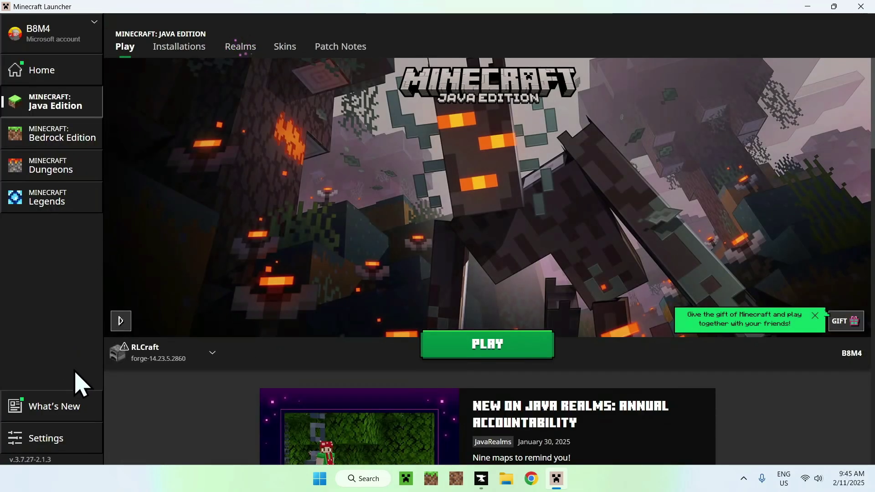
{"action": "left_click", "coordinate": [485, 352]}
{"action": "left_click", "coordinate": [479, 260]}
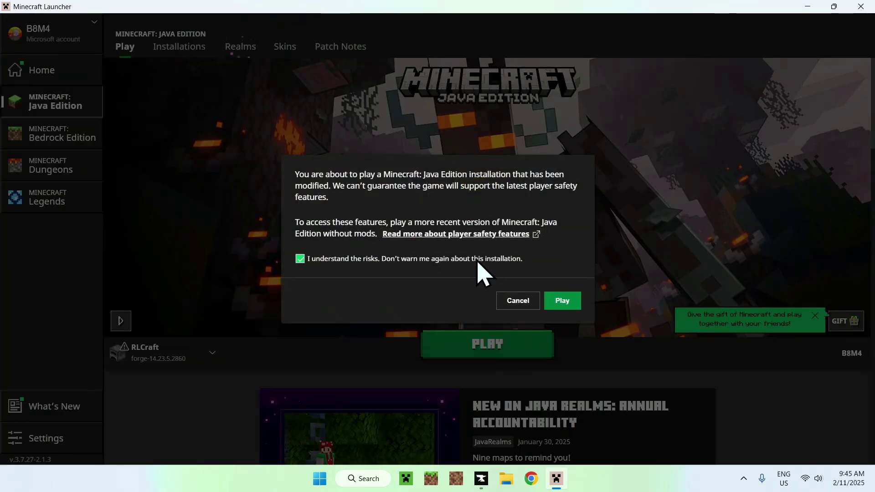
{"action": "left_click", "coordinate": [560, 300]}
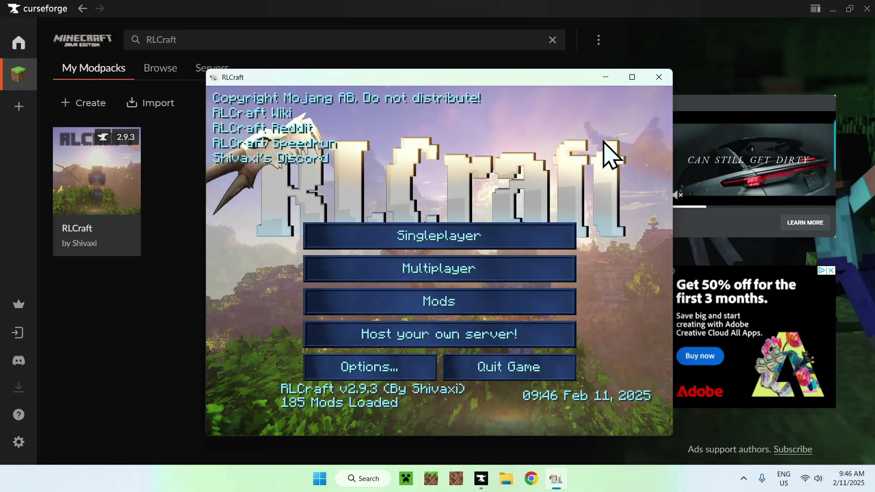
Step: Maximize the game window and create a new Creative world from Singleplayer
{"action": "left_click", "coordinate": [633, 77]}
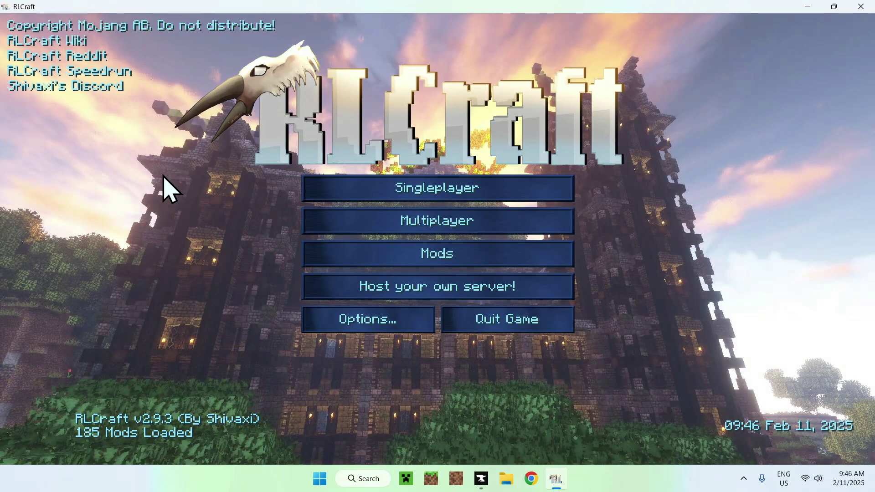
{"action": "left_click", "coordinate": [306, 188]}
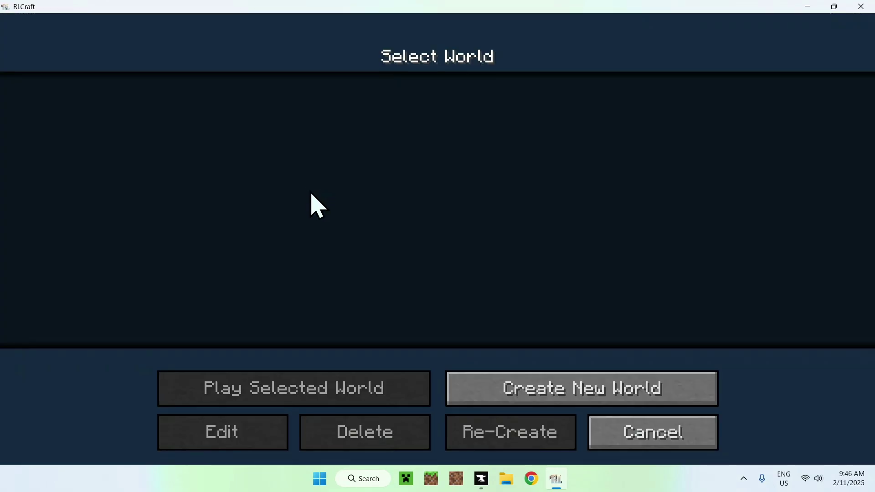
{"action": "left_click", "coordinate": [563, 386]}
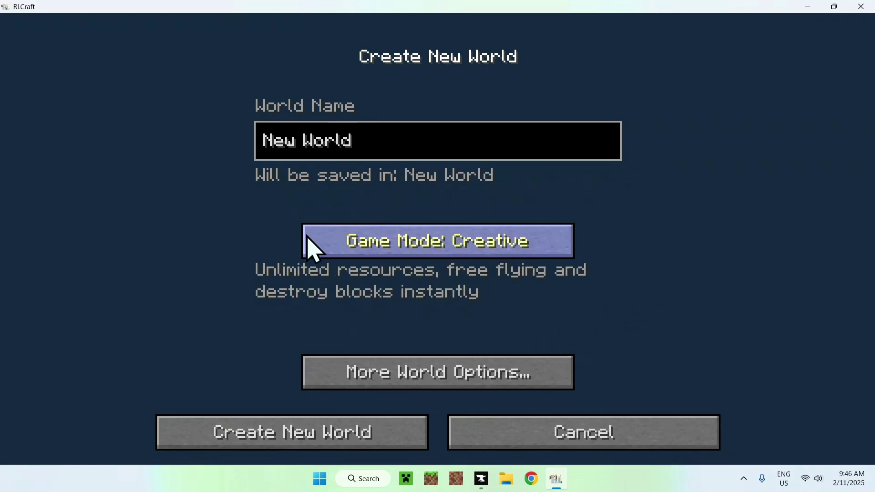
{"action": "left_click", "coordinate": [281, 426]}
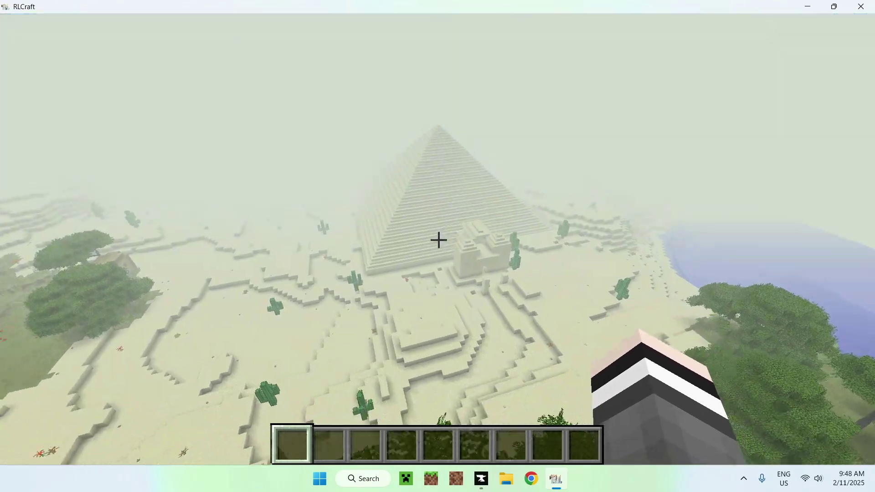
Step: Switch to third-person view (F5) in the loaded creative world
{"action": "key", "text": "F5"}
{"action": "key", "text": "F5"}
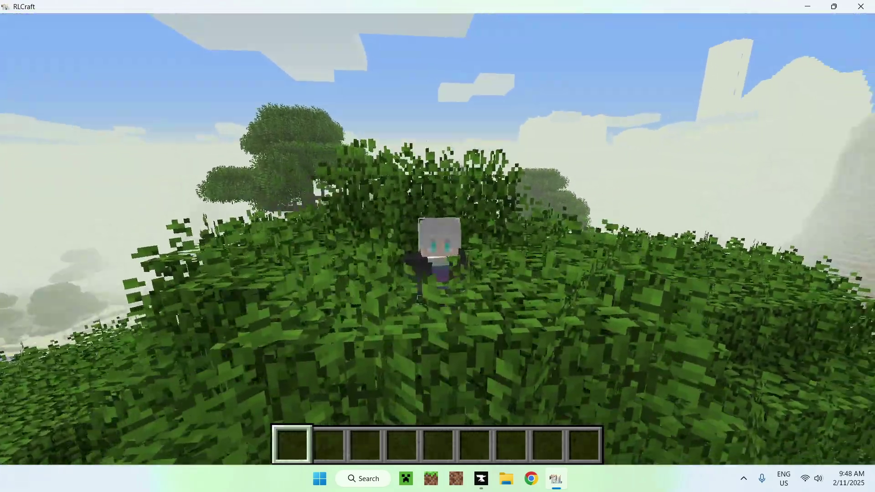